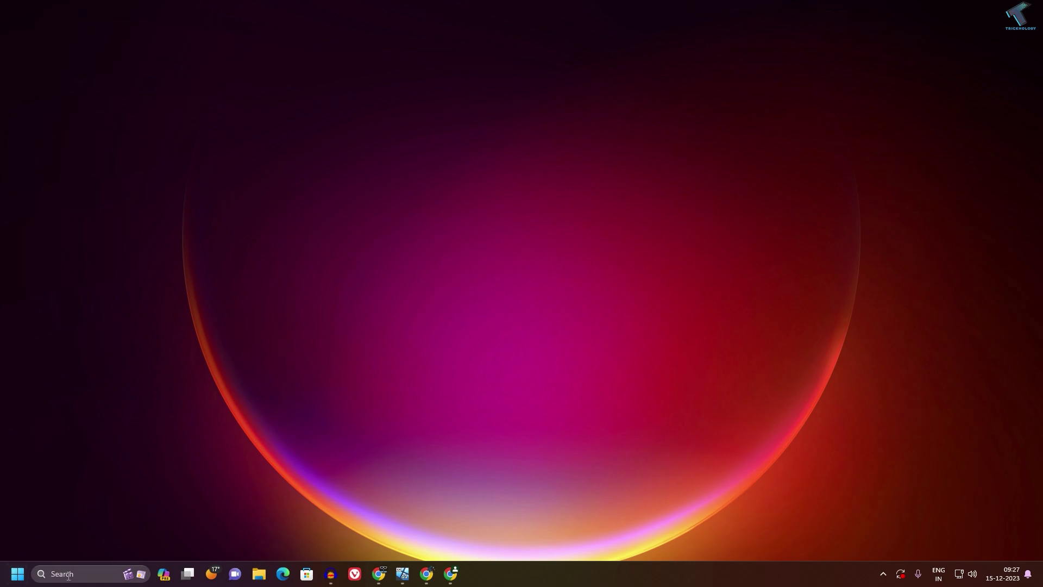
Open the Start menu to search for appwiz.cpl.
click(13, 577)
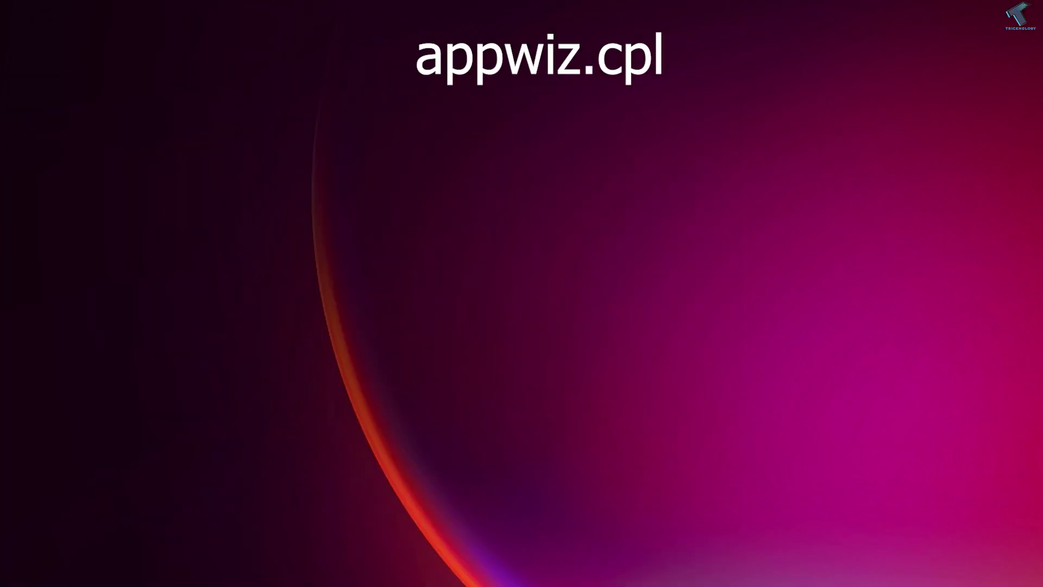
text(appwiz)
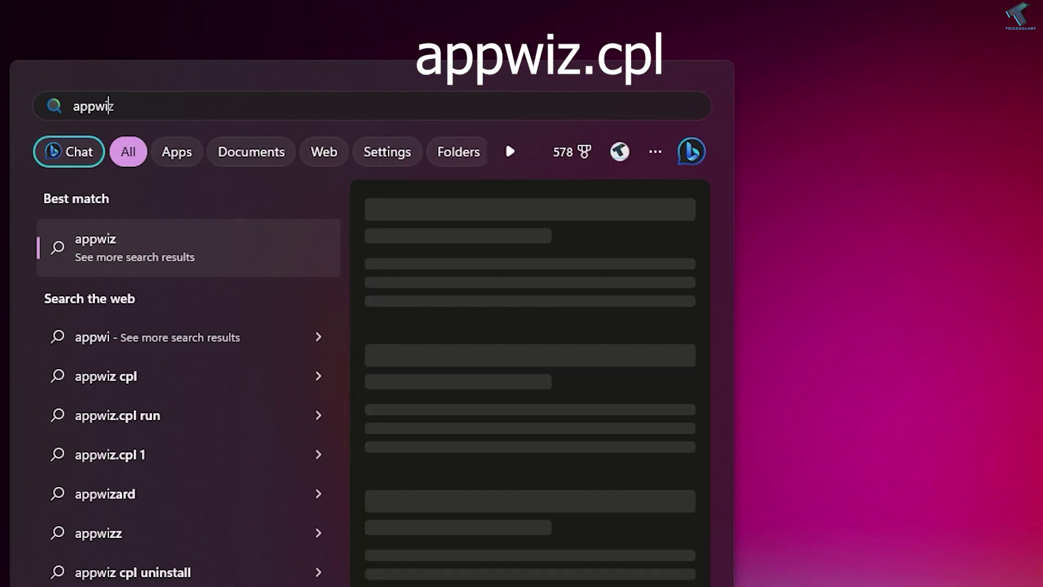
text(.cpl)
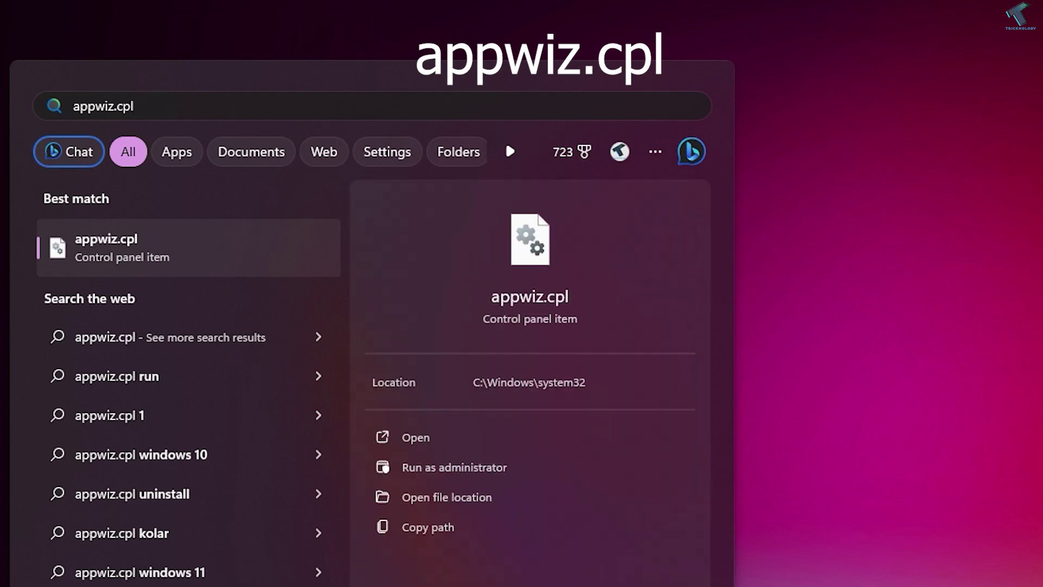
Open Programs and Features and view details of FFmpeg 5.0.0 for Audacity and GameSDK Service.
key(Return)
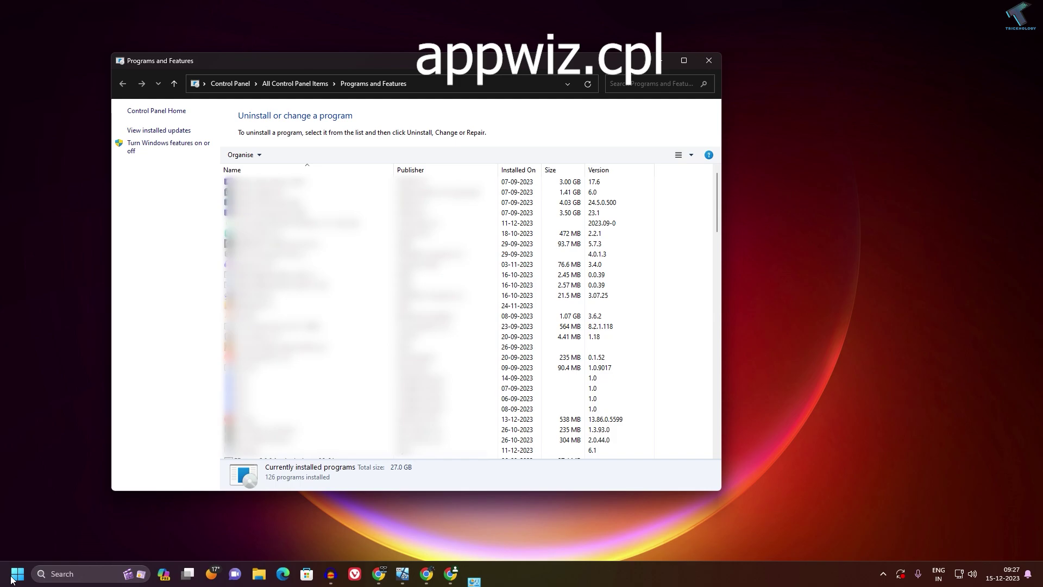
scroll(441, 277, down, 1)
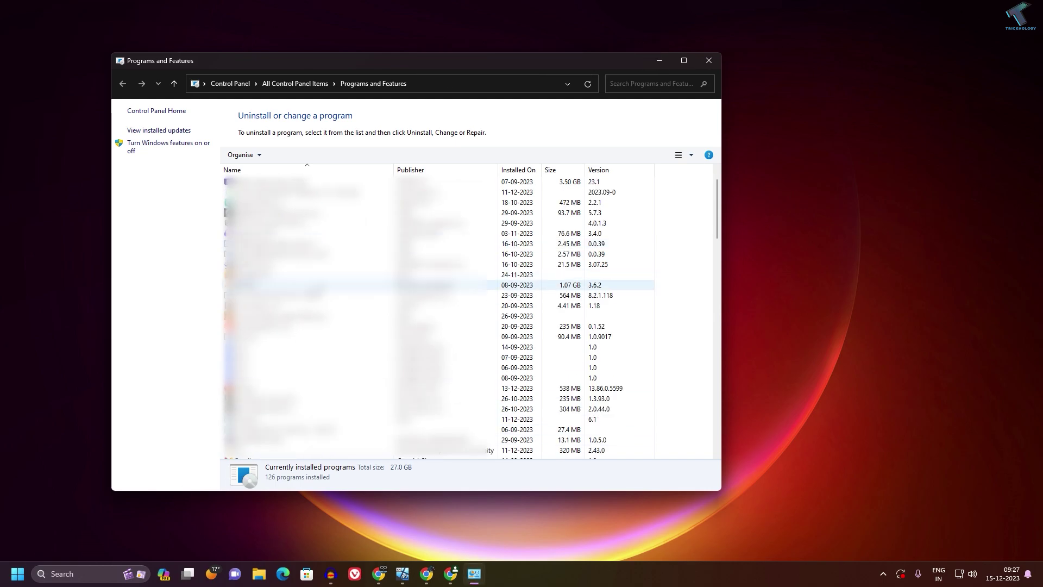
scroll(440, 297, down, 2)
scroll(440, 297, down, 2)
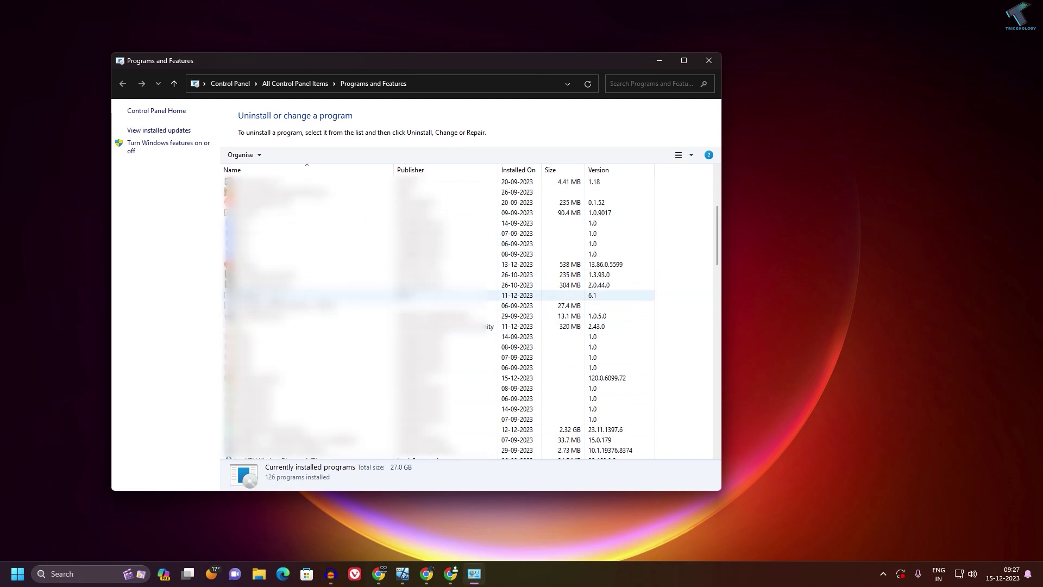
click(318, 305)
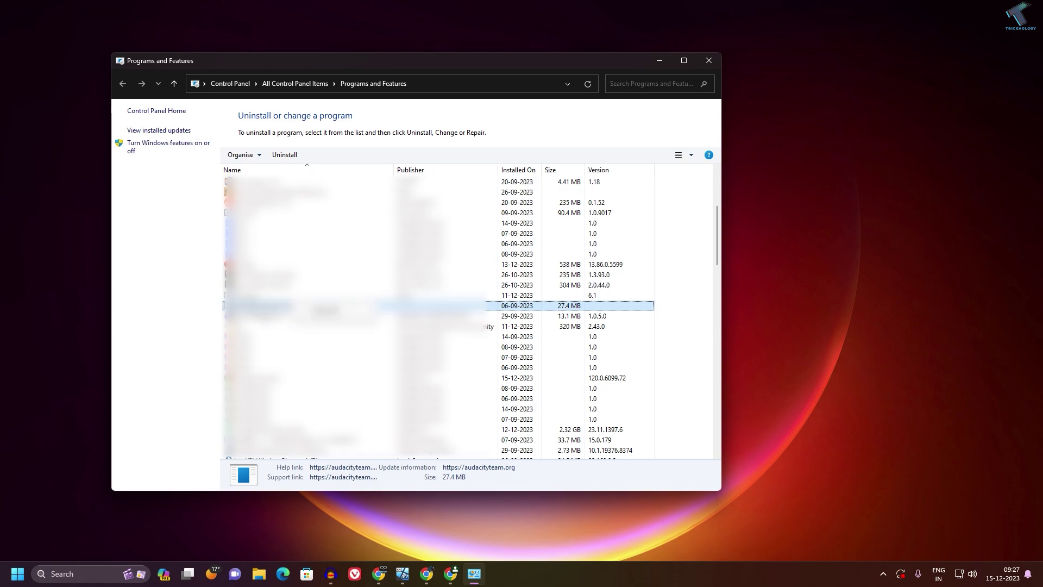
click(342, 316)
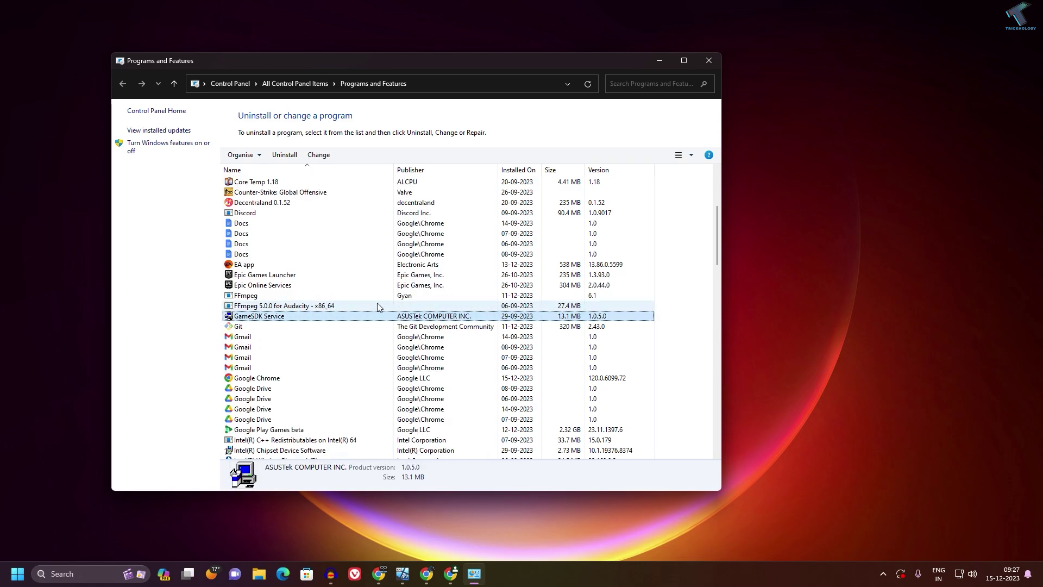
click(377, 305)
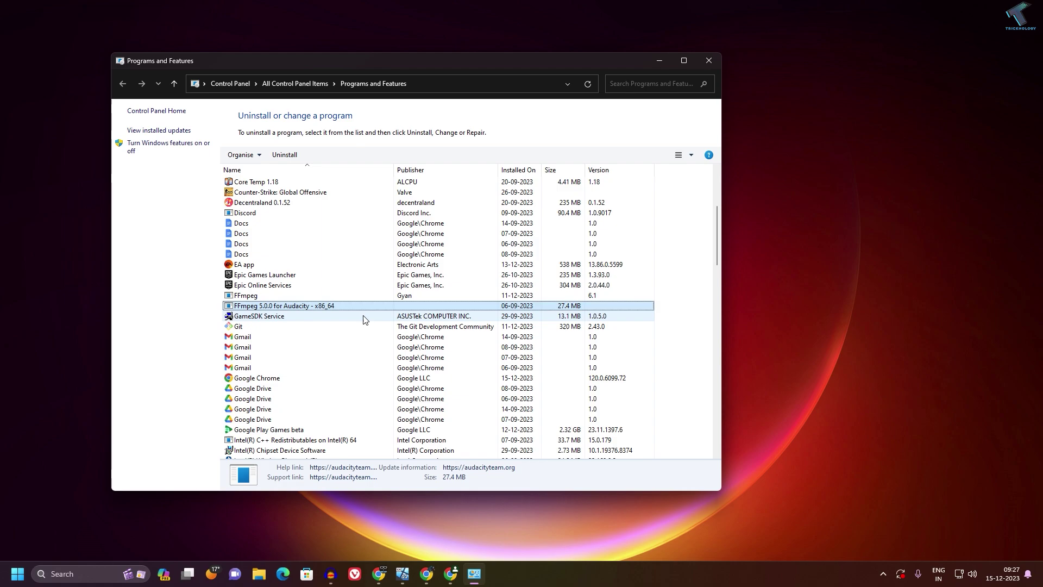
click(361, 318)
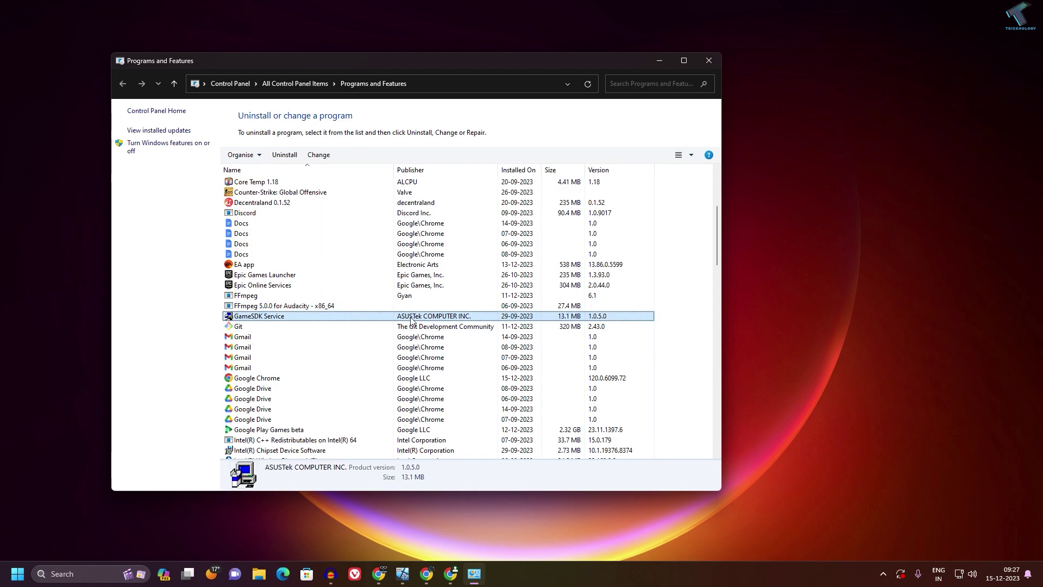
click(706, 63)
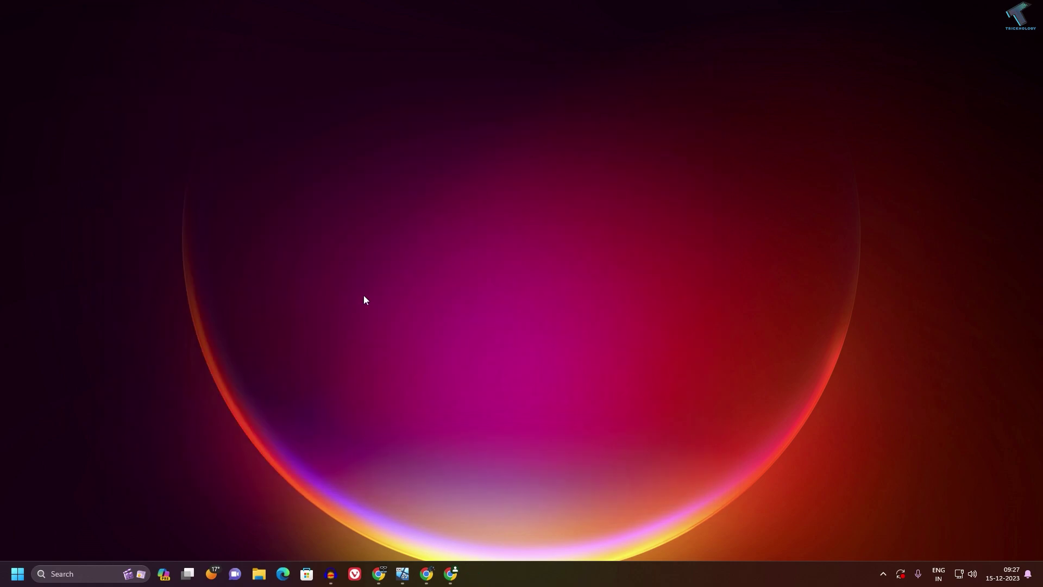
click(17, 574)
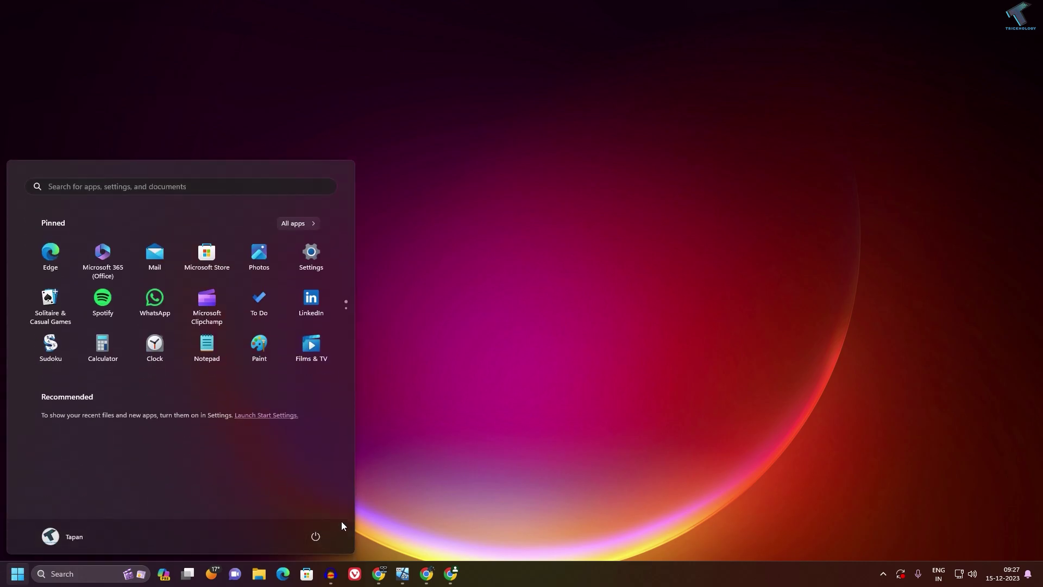
click(514, 456)
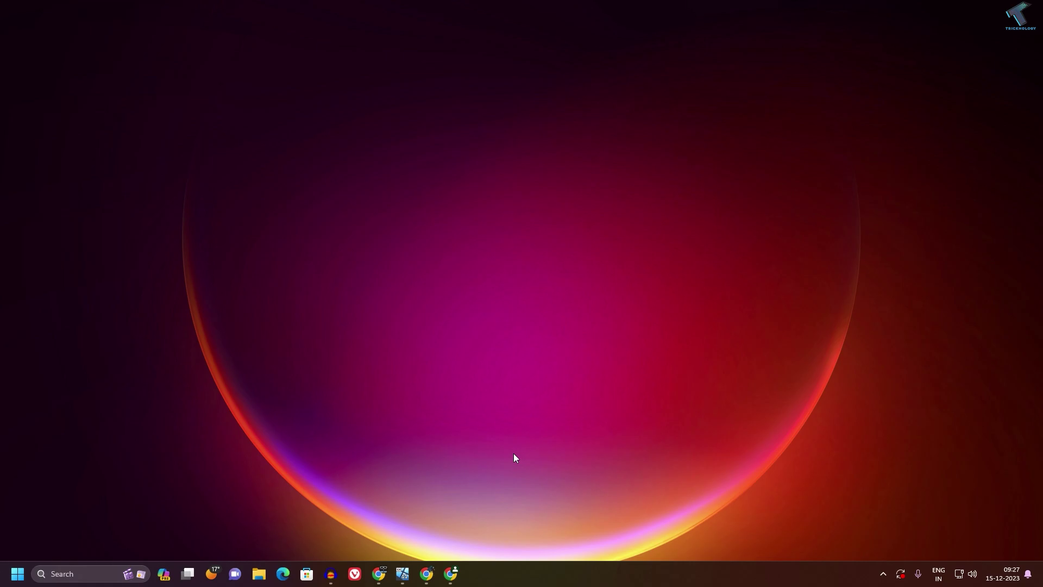
Download the Program Install and Uninstall troubleshooter from Microsoft Support and run it.
click(450, 574)
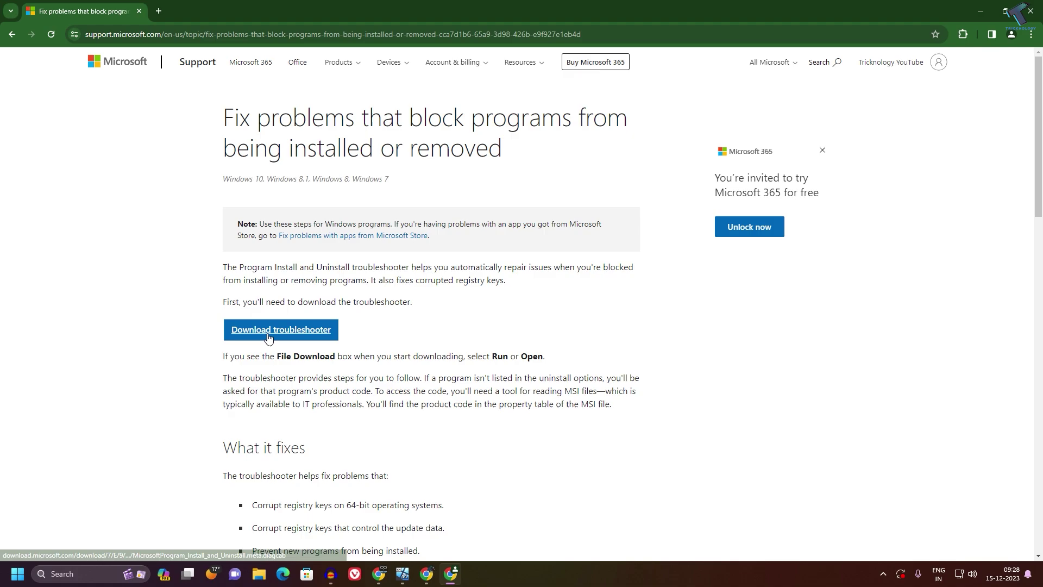
click(296, 334)
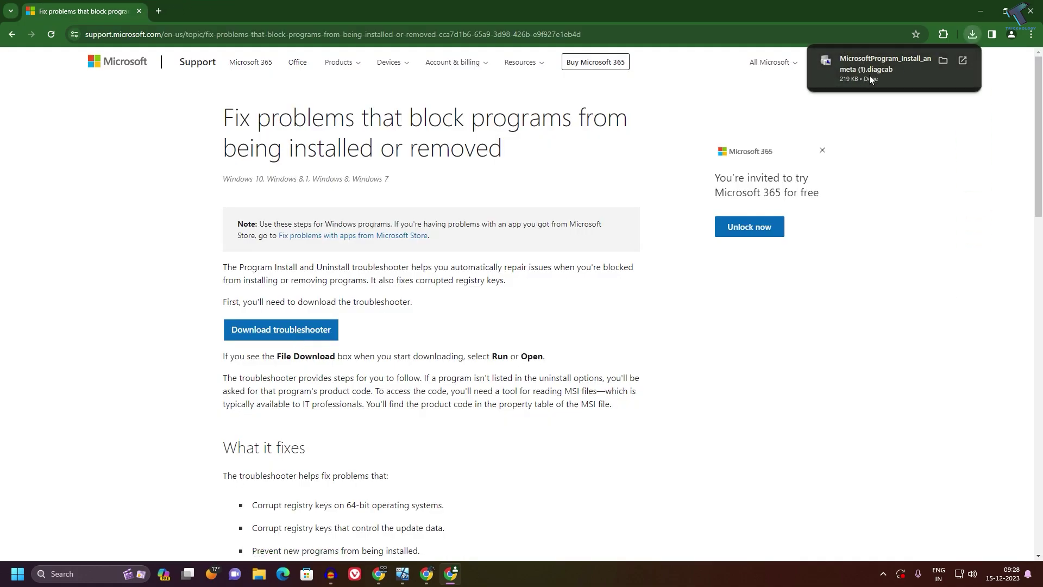
click(869, 75)
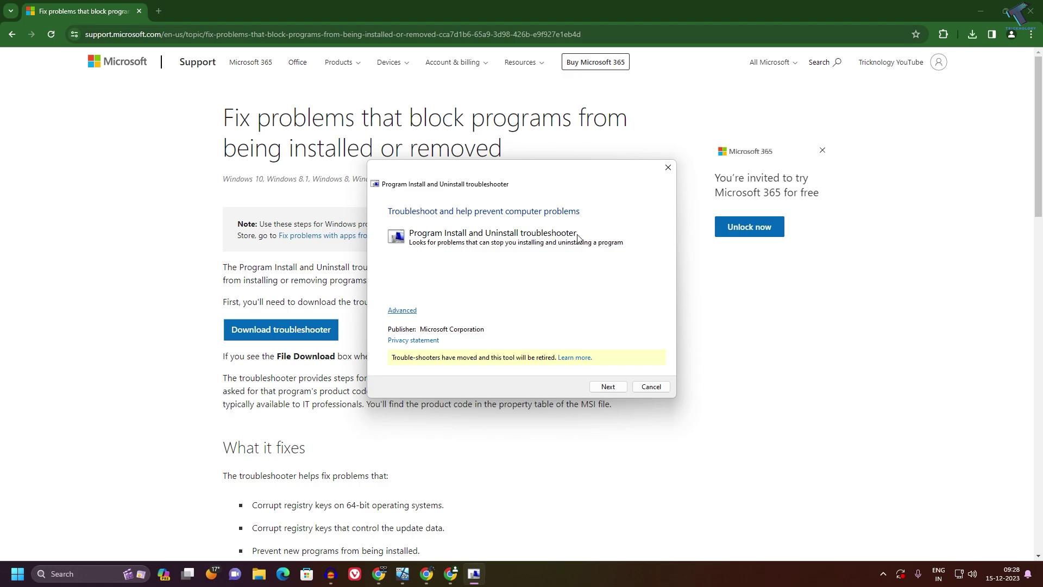
Start detection, choose Installing as the problem, and minimize Chrome to reveal the program list.
click(607, 388)
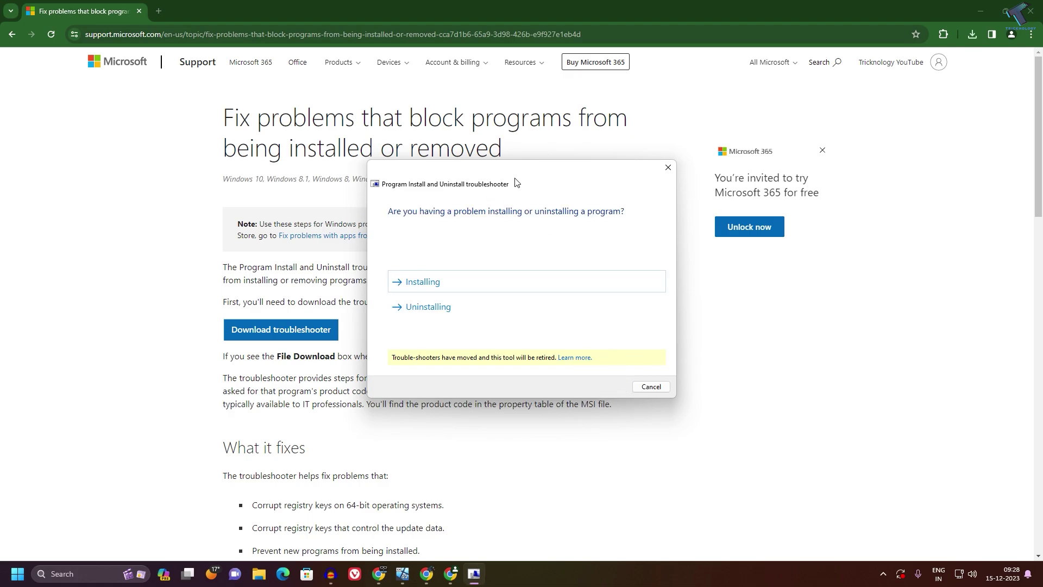
click(423, 285)
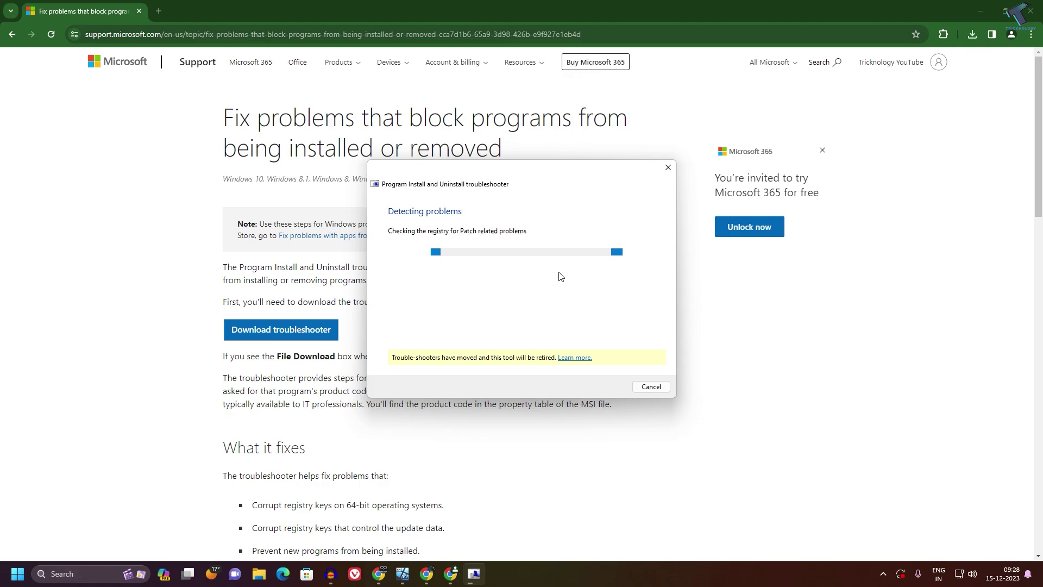
click(974, 15)
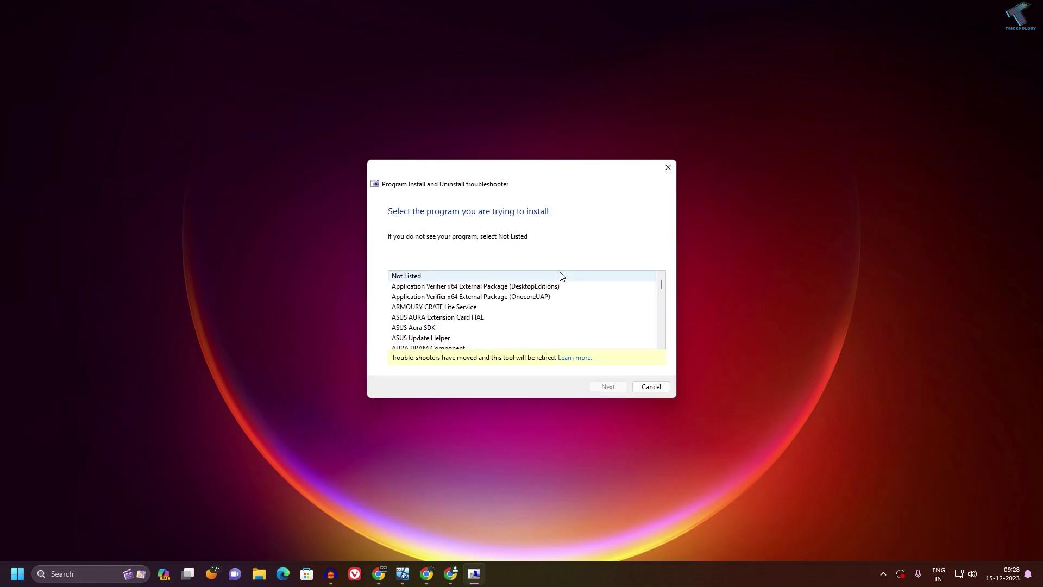
scroll(564, 290, down, 1)
scroll(568, 299, up, 1)
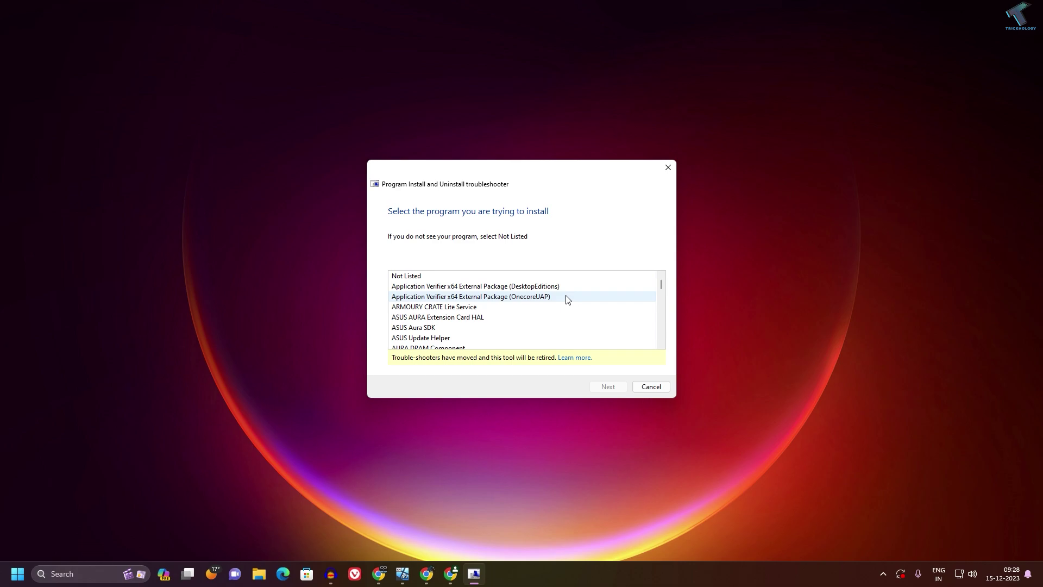
Select Application Verifier x64 External Package (OnecoreUAP) in the troubleshooter's program list.
click(567, 299)
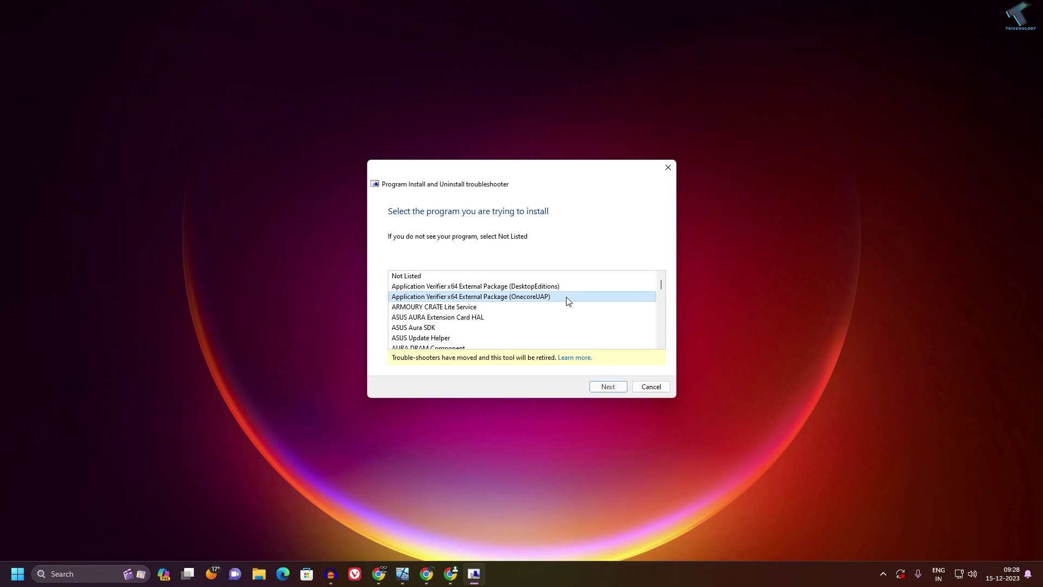